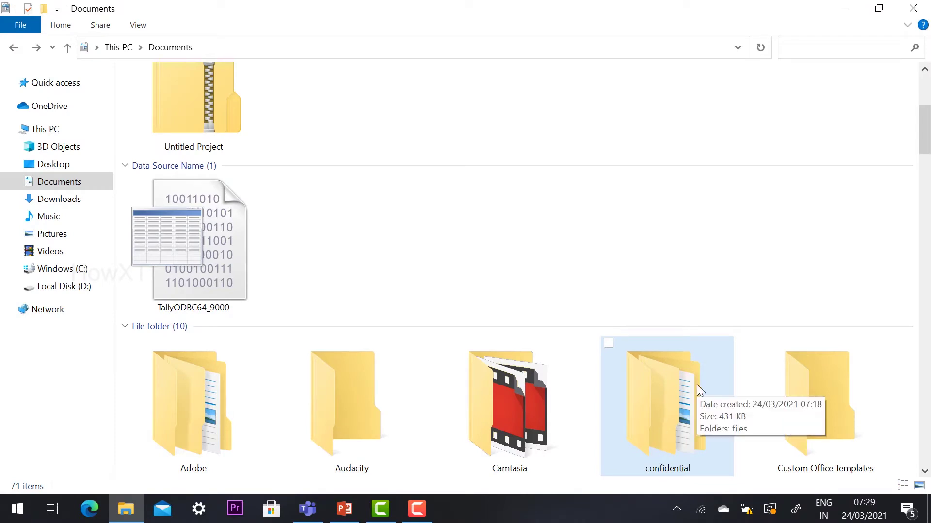
# Open the confidential folder, review the five documents in files, then return to confidential.
pyautogui.doubleClick(688, 415)
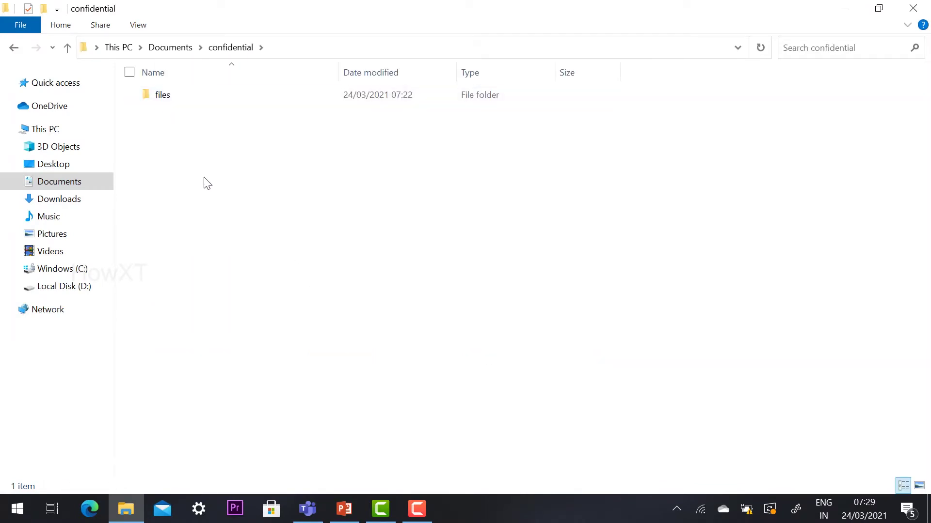
pyautogui.doubleClick(179, 103)
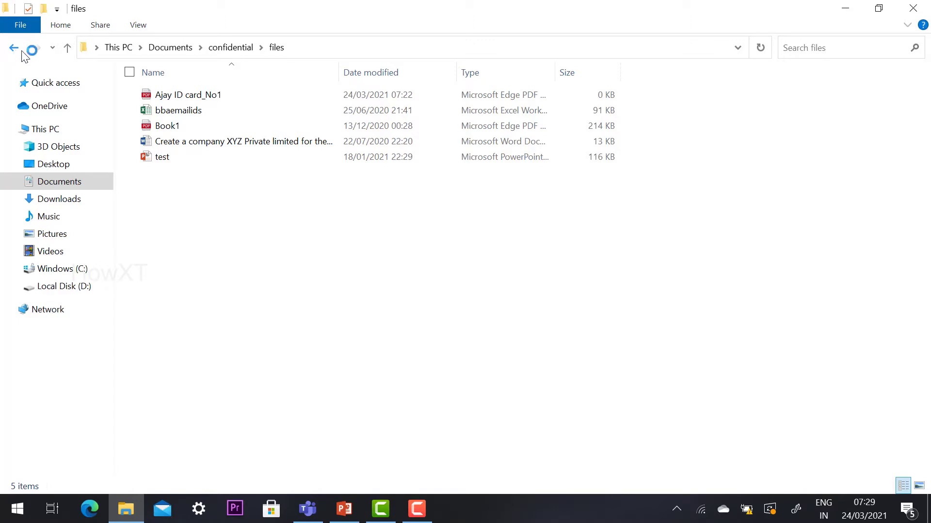
pyautogui.click(15, 48)
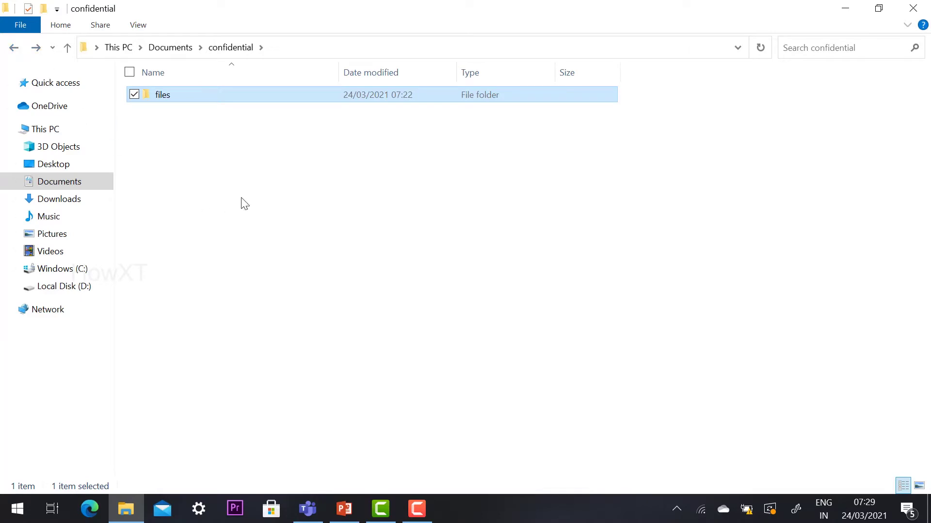
# Choose 7-Zip's Add to archive for the files folder from its context menu.
pyautogui.click(163, 152)
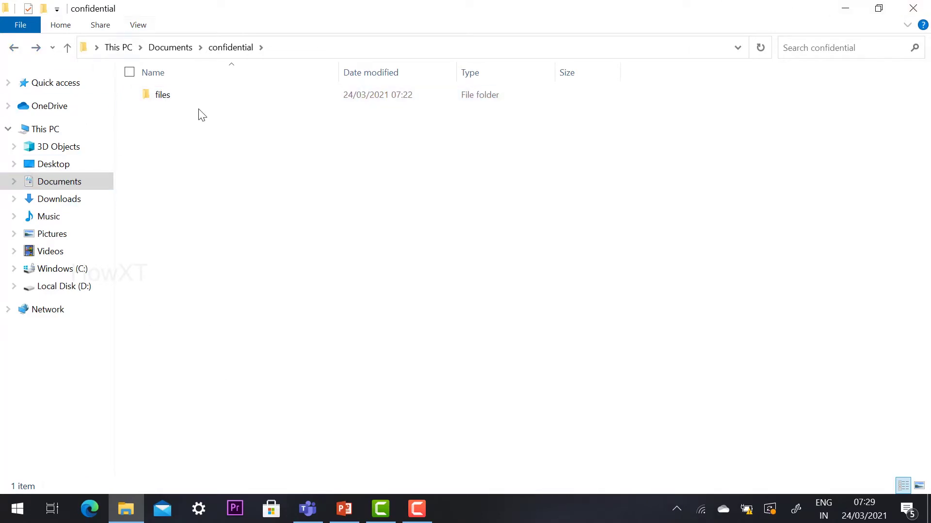
pyautogui.rightClick(164, 96)
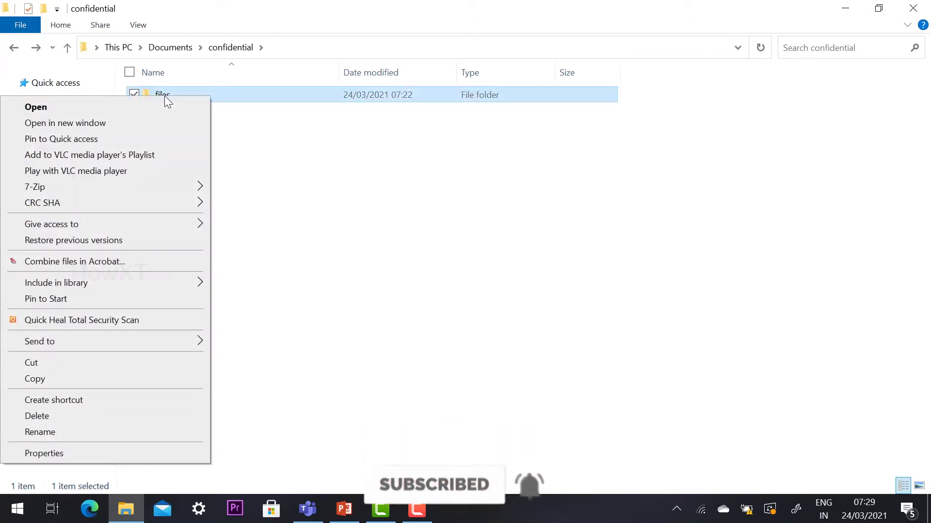
pyautogui.moveTo(117, 184)
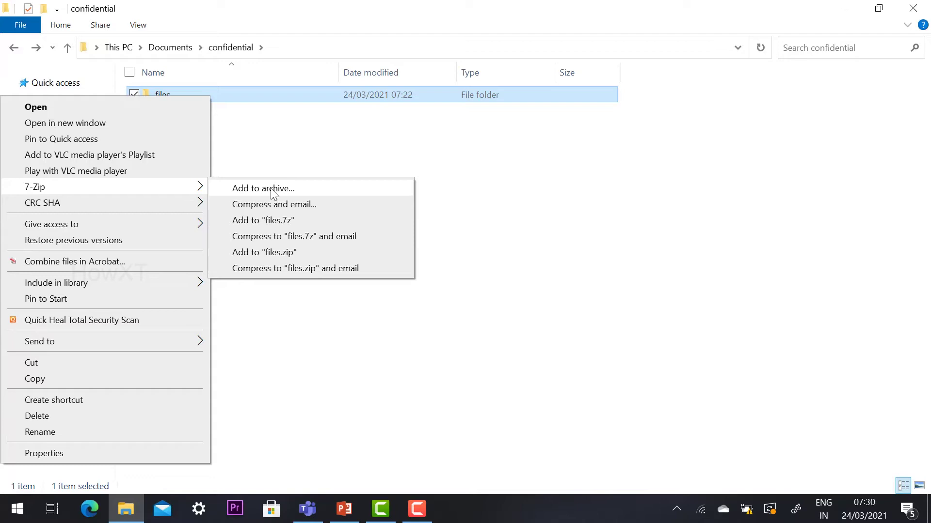
pyautogui.click(272, 192)
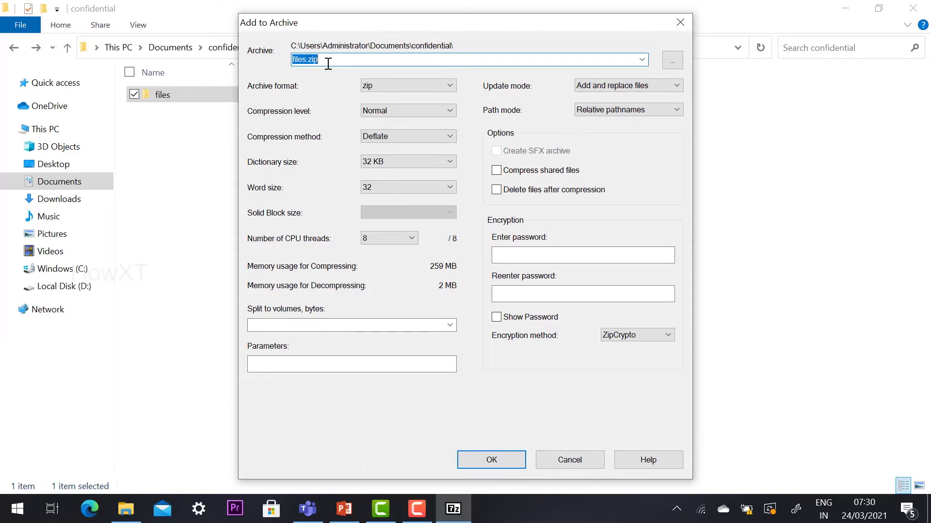
# Keep the archive name files.zip and select zip as the archive format.
pyautogui.click(342, 54)
pyautogui.click(371, 91)
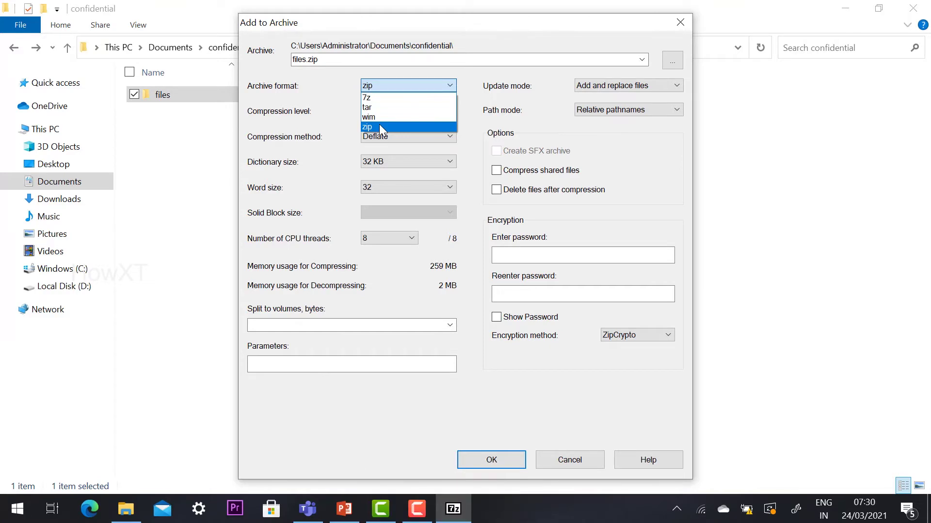
pyautogui.click(379, 126)
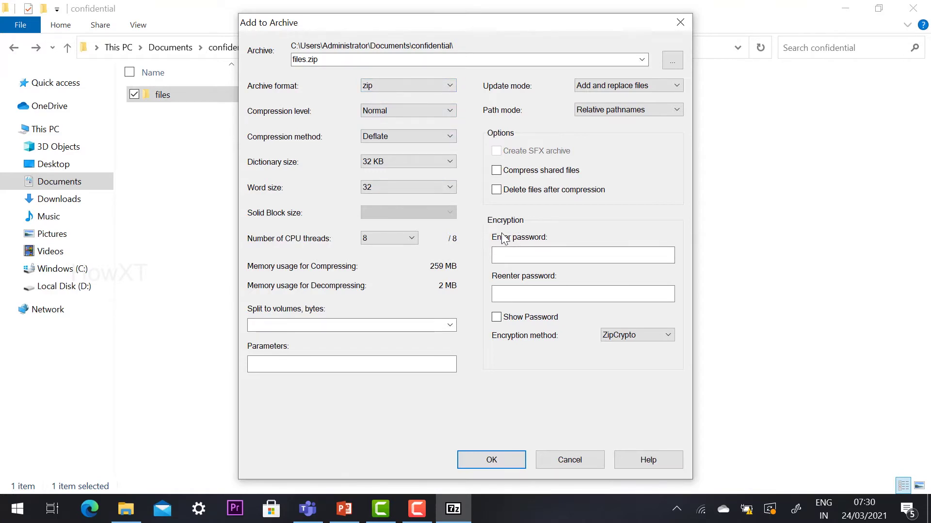
# Enter the archive password in both password fields and create the encrypted files.zip.
pyautogui.click(513, 261)
pyautogui.click(514, 321)
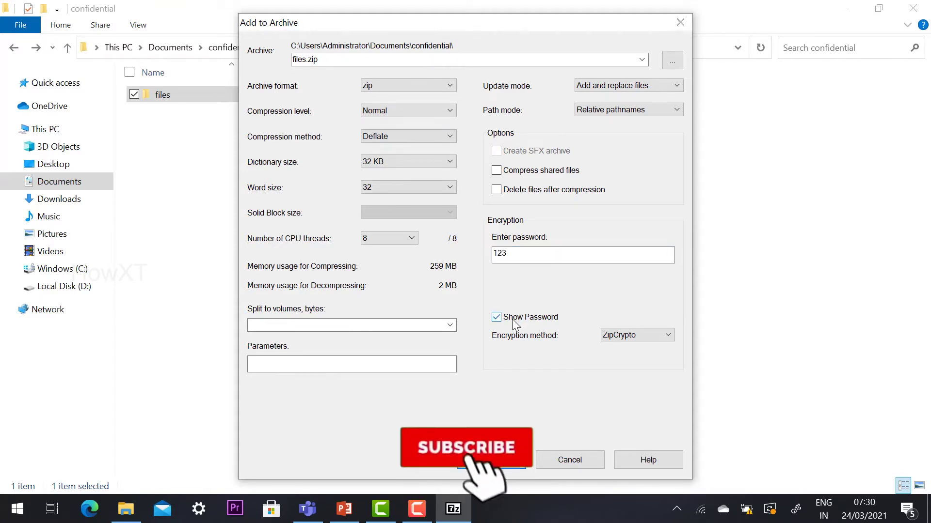
pyautogui.click(515, 322)
pyautogui.click(520, 293)
pyautogui.write('12')
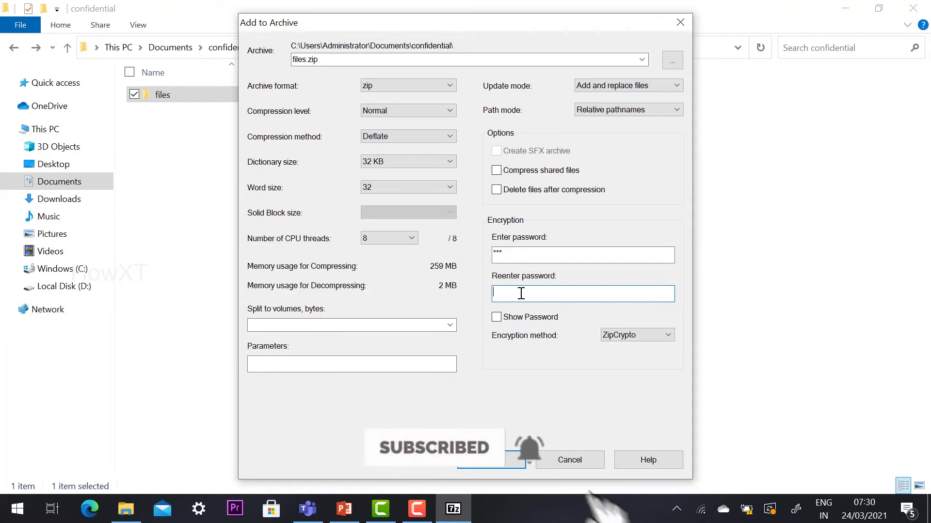
pyautogui.write('3')
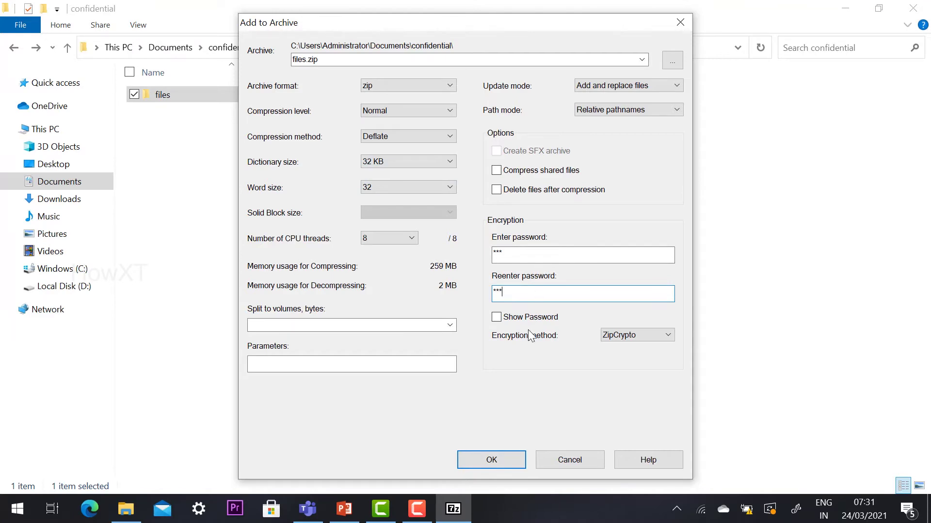
pyautogui.click(500, 464)
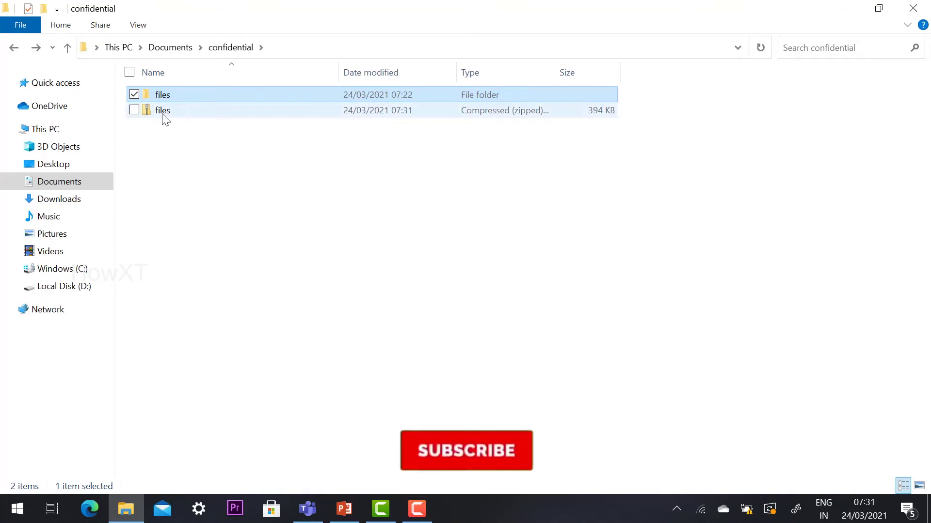
# Delete the original files folder from confidential.
pyautogui.click(169, 145)
pyautogui.click(163, 95)
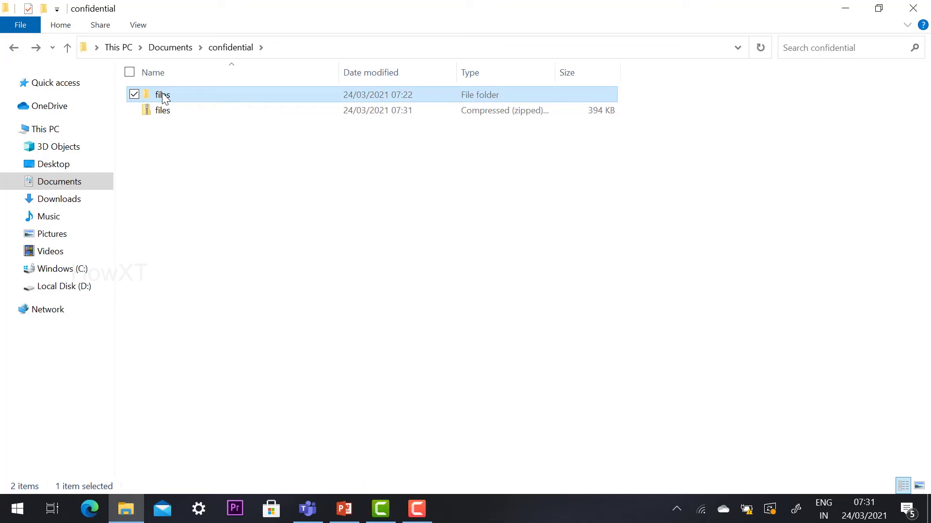
pyautogui.press('Delete')
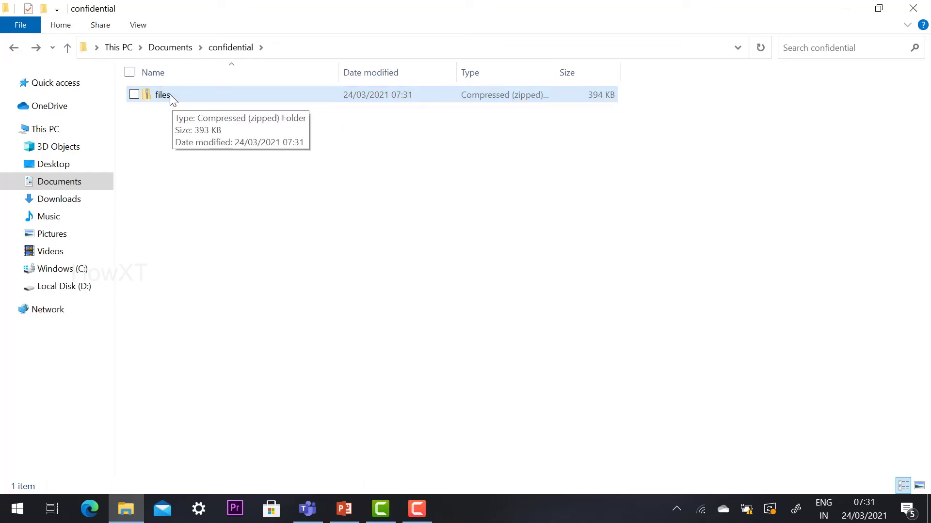
# Open files.zip, browse into its files folder, and open the ID card PDF.
pyautogui.click(170, 95)
pyautogui.doubleClick(169, 95)
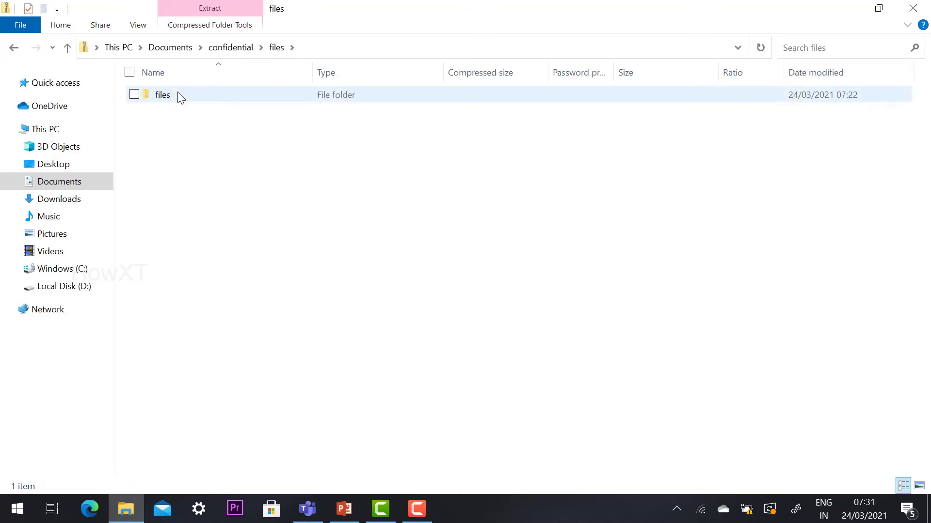
pyautogui.doubleClick(176, 95)
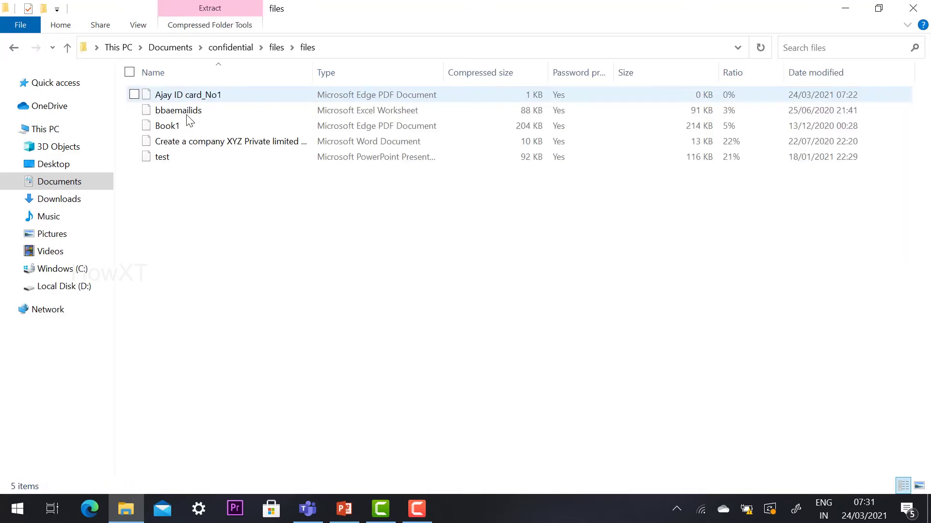
pyautogui.click(14, 47)
pyautogui.click(13, 47)
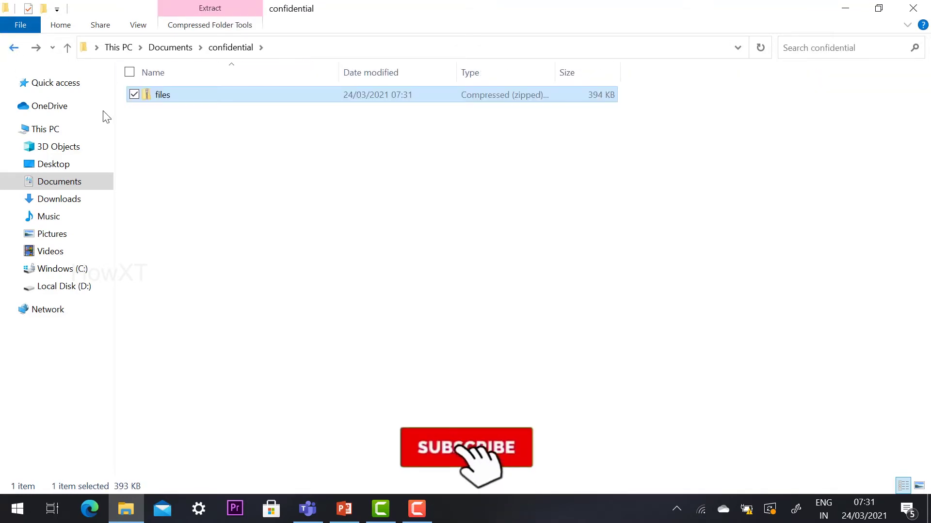
pyautogui.doubleClick(174, 99)
pyautogui.doubleClick(174, 99)
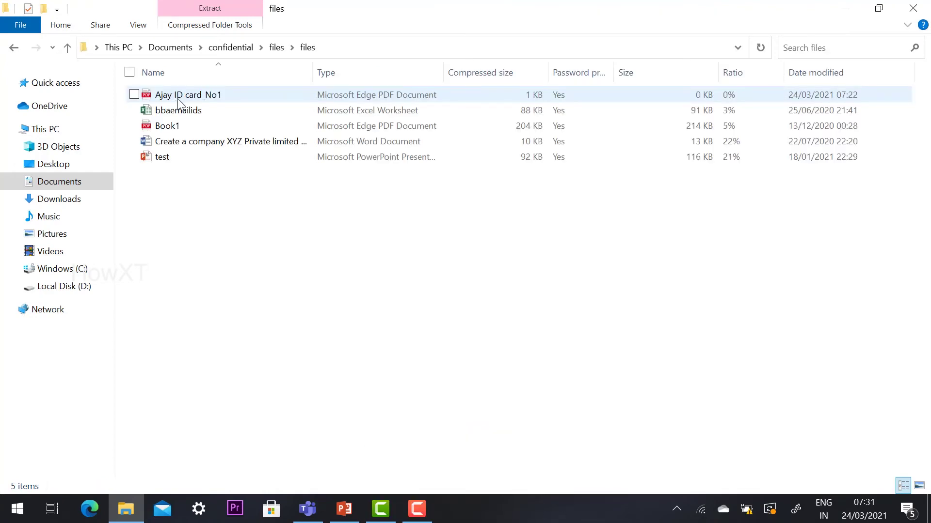
pyautogui.doubleClick(178, 98)
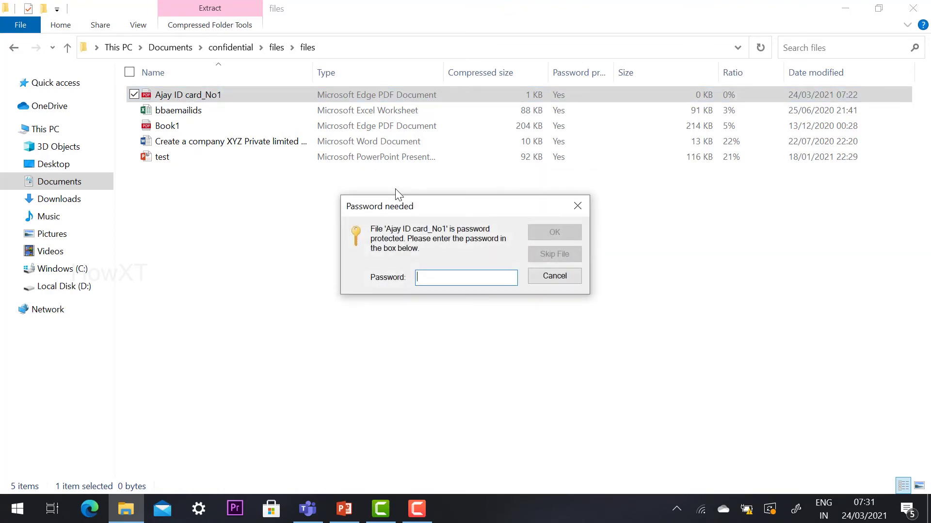
# Dismiss the password prompts for the zipped files, including bbaemailids and Create a company XYZ.
pyautogui.click(578, 206)
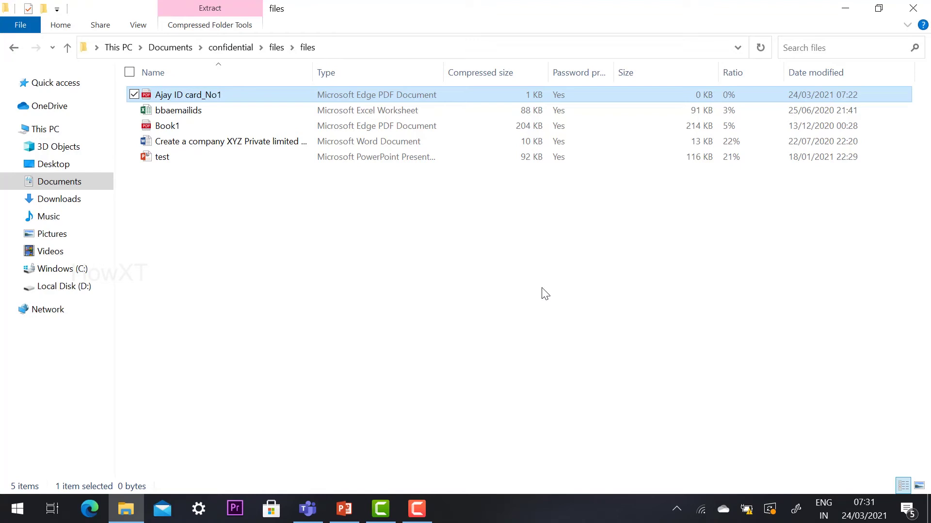
pyautogui.doubleClick(168, 115)
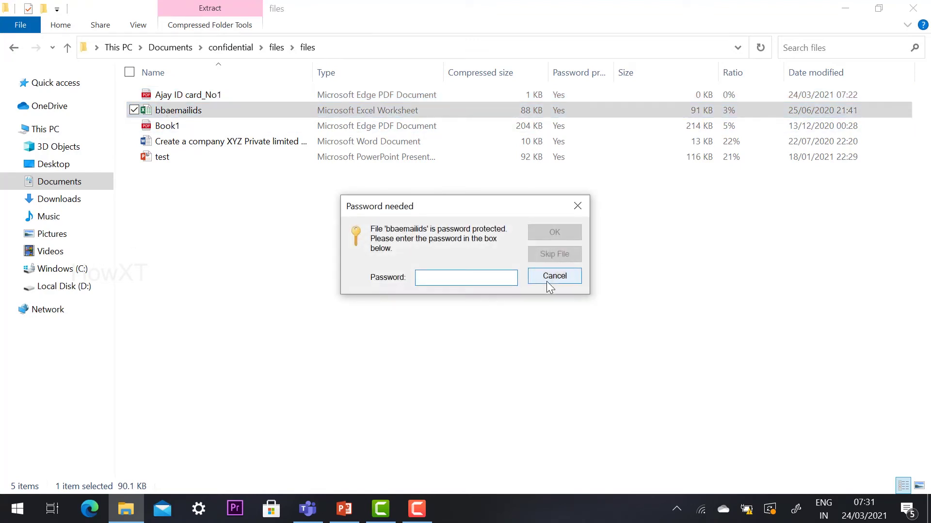
pyautogui.click(575, 205)
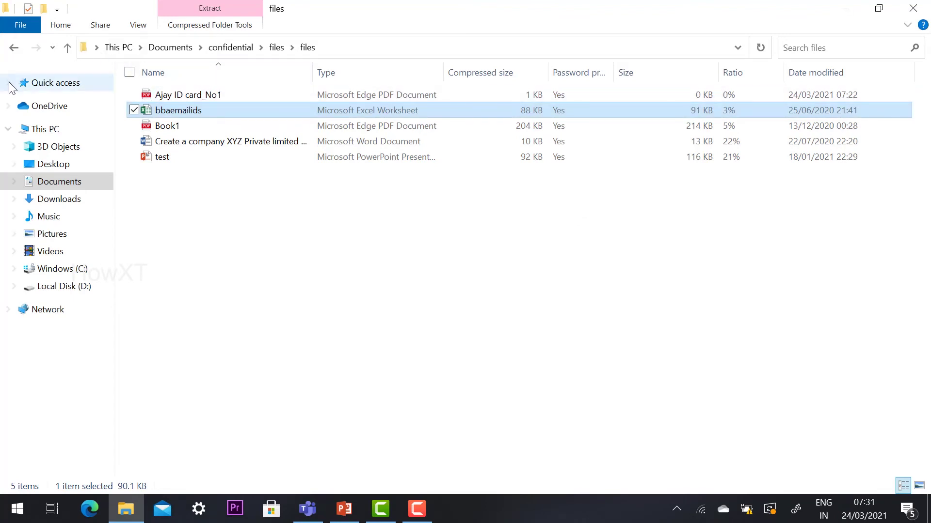
pyautogui.doubleClick(176, 147)
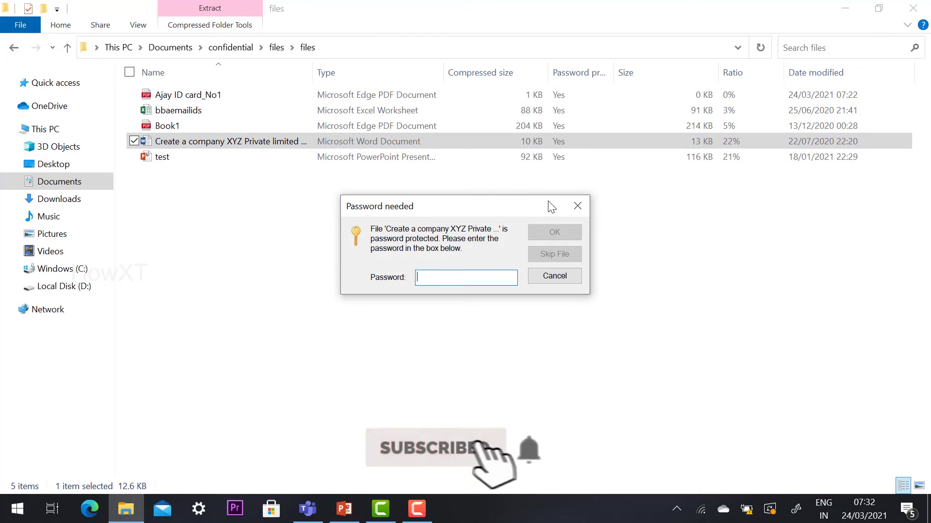
pyautogui.click(576, 206)
# Go back to the confidential folder and reopen the files zip's inner files folder.
pyautogui.click(19, 48)
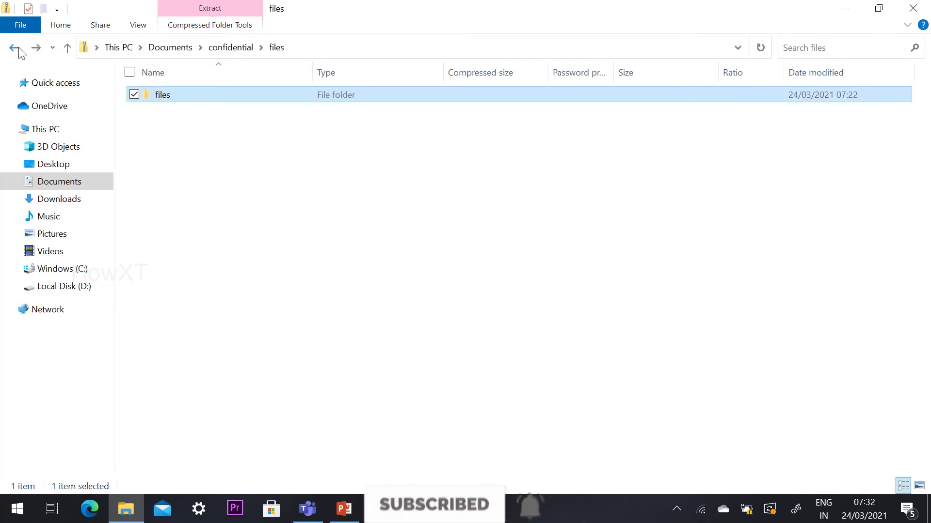
pyautogui.click(19, 47)
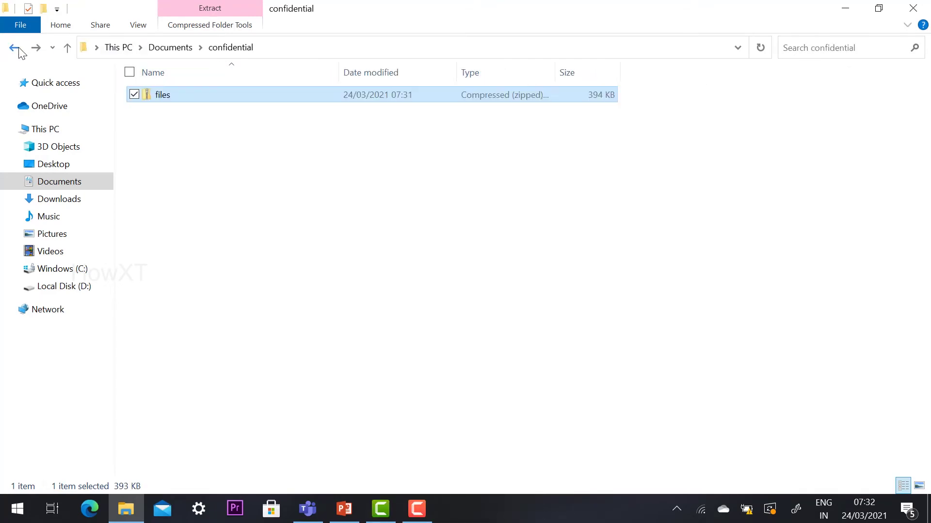
pyautogui.doubleClick(152, 96)
pyautogui.doubleClick(156, 98)
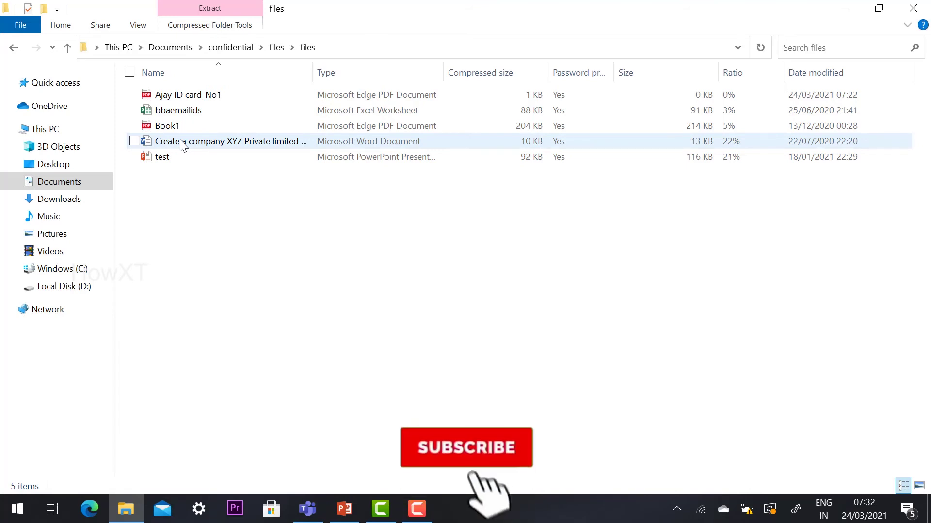
pyautogui.click(183, 145)
pyautogui.doubleClick(183, 145)
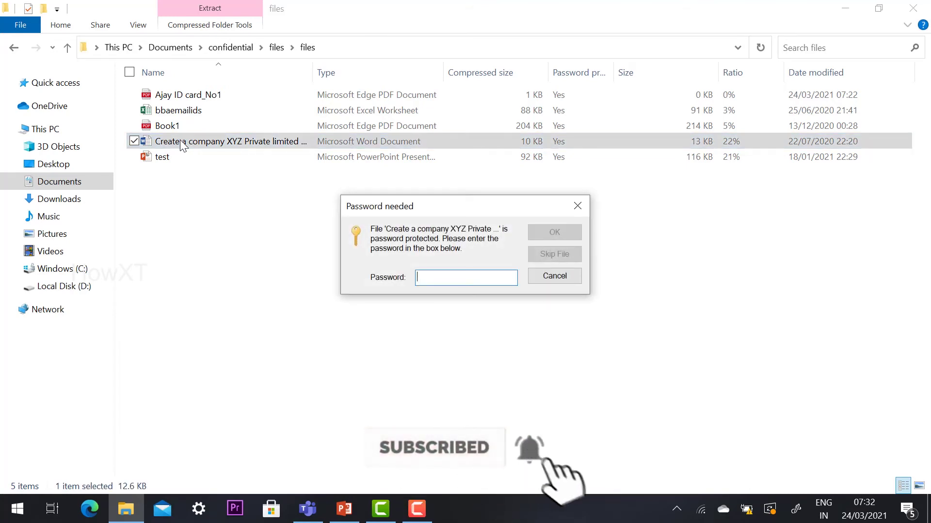
pyautogui.write('123')
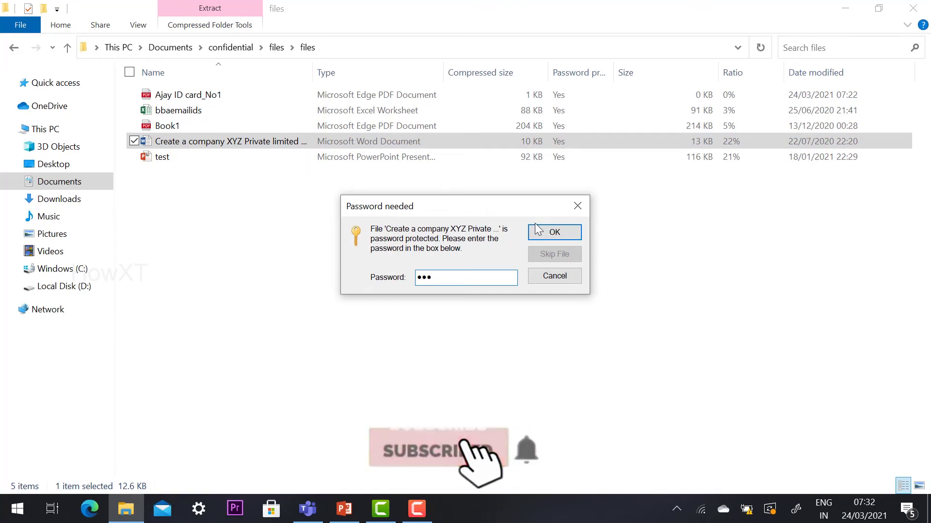
pyautogui.click(549, 234)
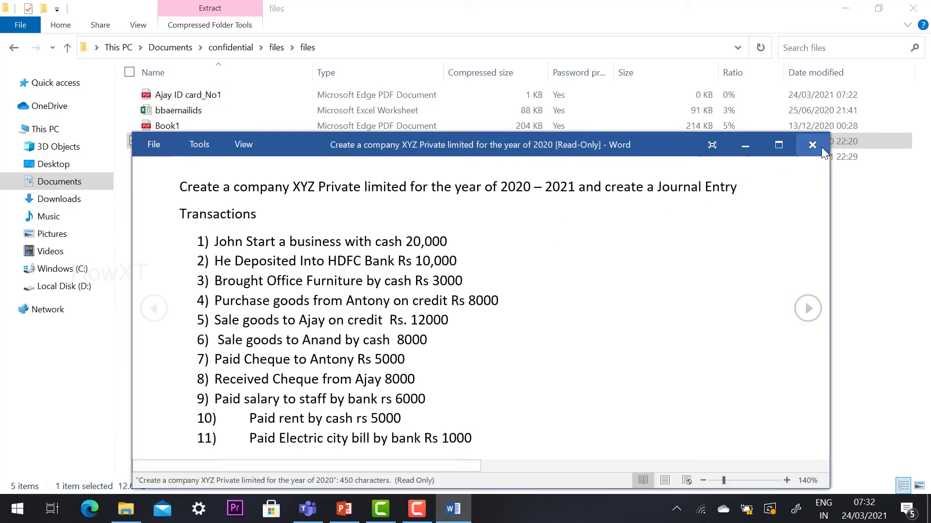
pyautogui.click(778, 144)
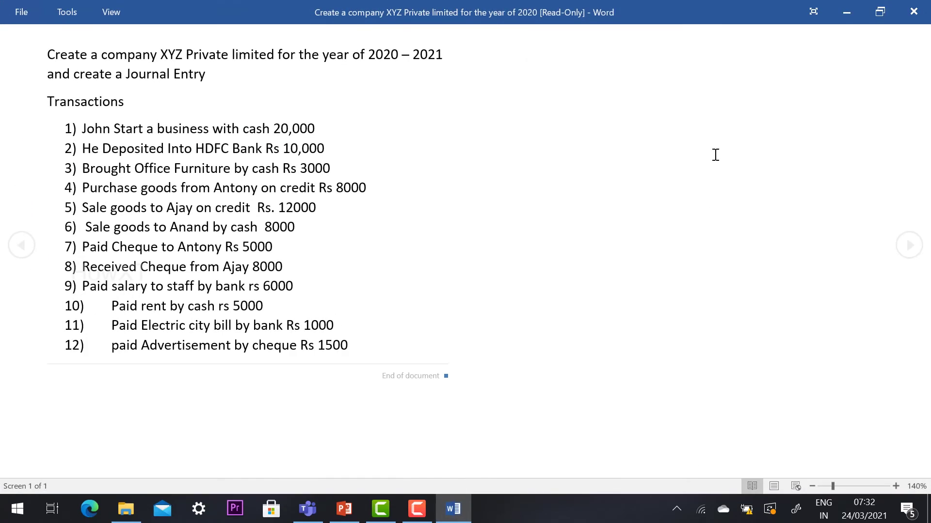
pyautogui.click(914, 11)
pyautogui.click(408, 227)
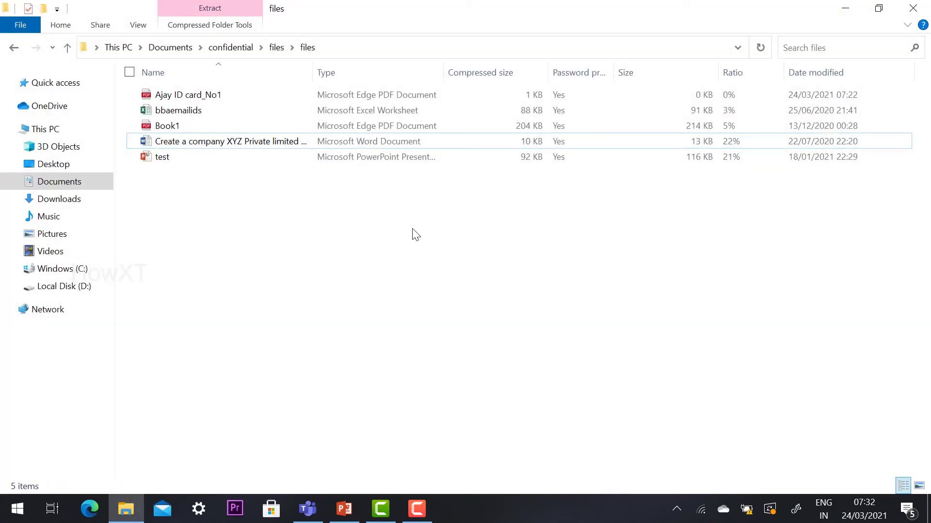
pyautogui.click(14, 47)
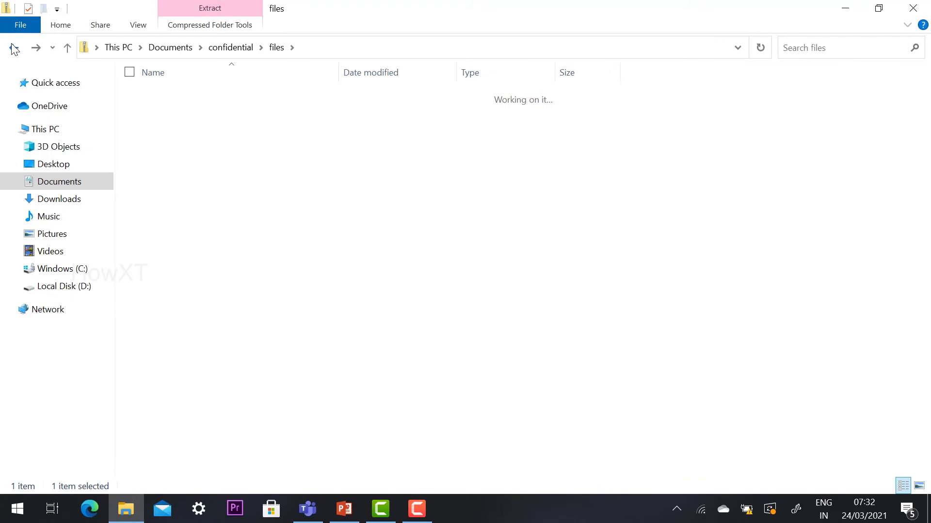
# Return to confidential, start Extract All on the files zip, cancel it, and reshow the zip's actions.
pyautogui.click(13, 47)
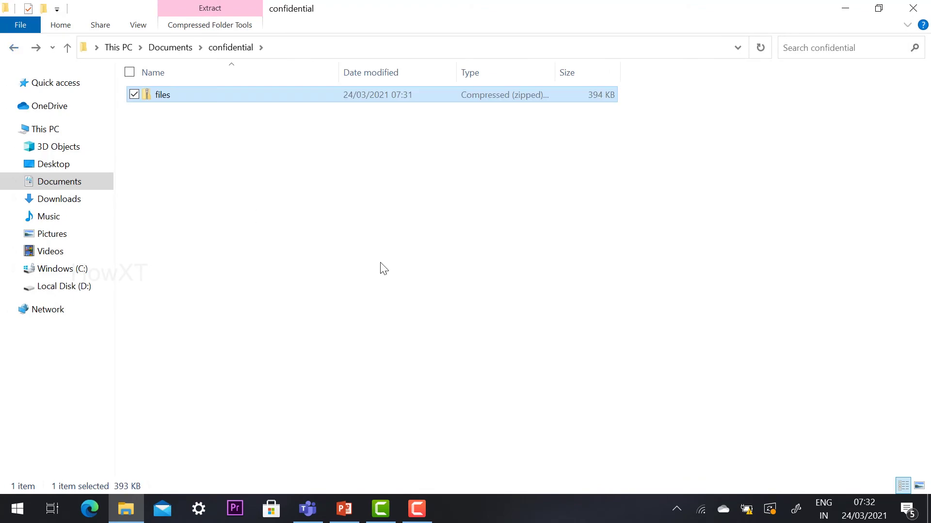
pyautogui.rightClick(158, 94)
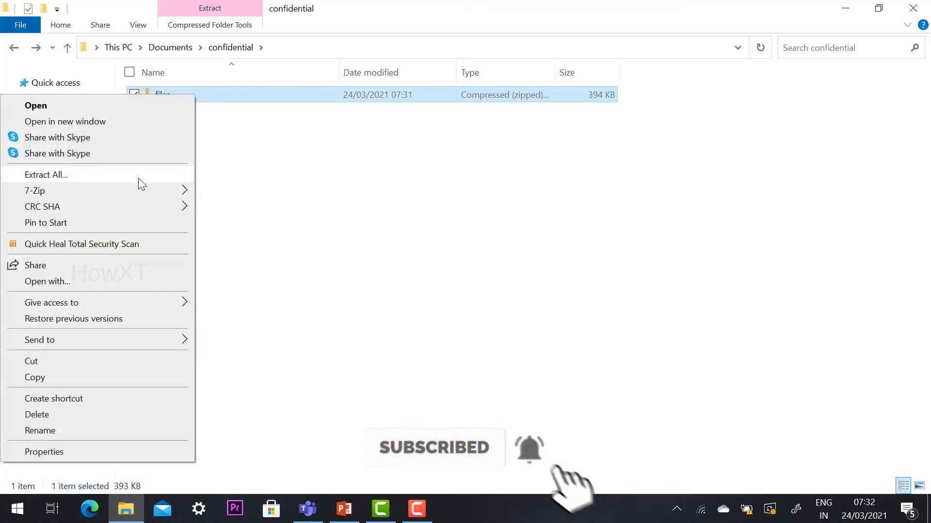
pyautogui.moveTo(141, 191)
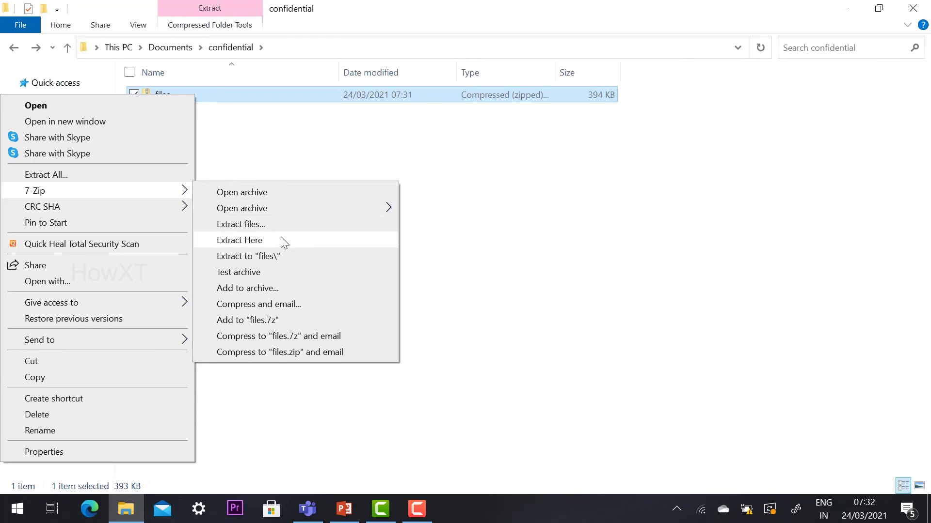
pyautogui.click(55, 177)
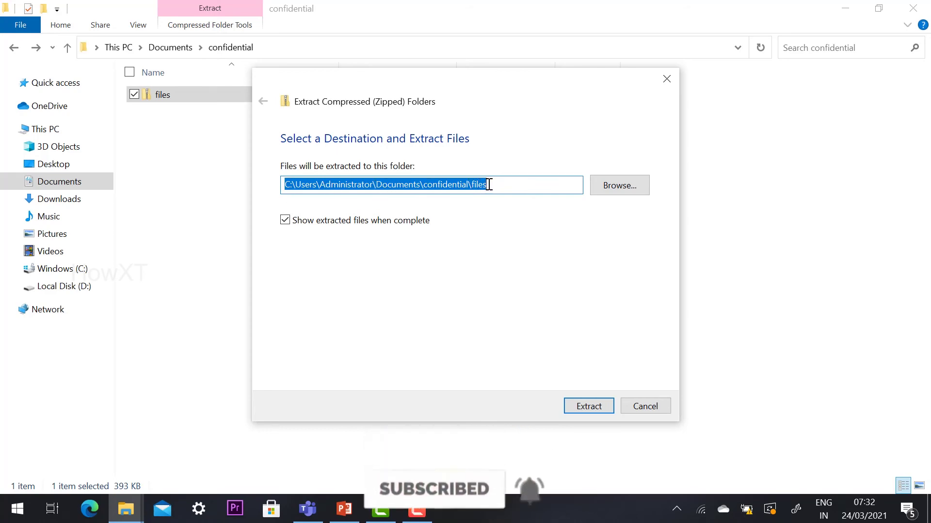
pyautogui.press('Escape')
pyautogui.rightClick(150, 94)
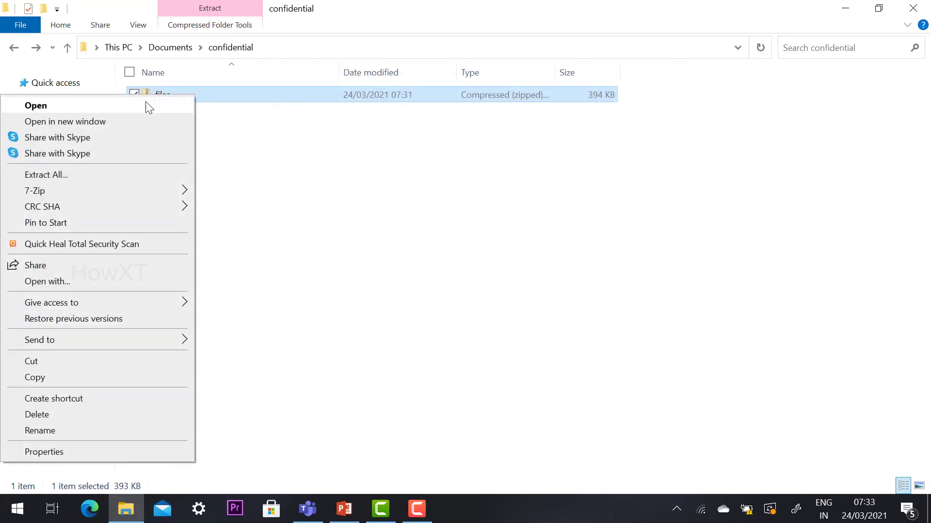
# Extract the files zip with 7-Zip using the archive password, then open the new files folder.
pyautogui.moveTo(89, 196)
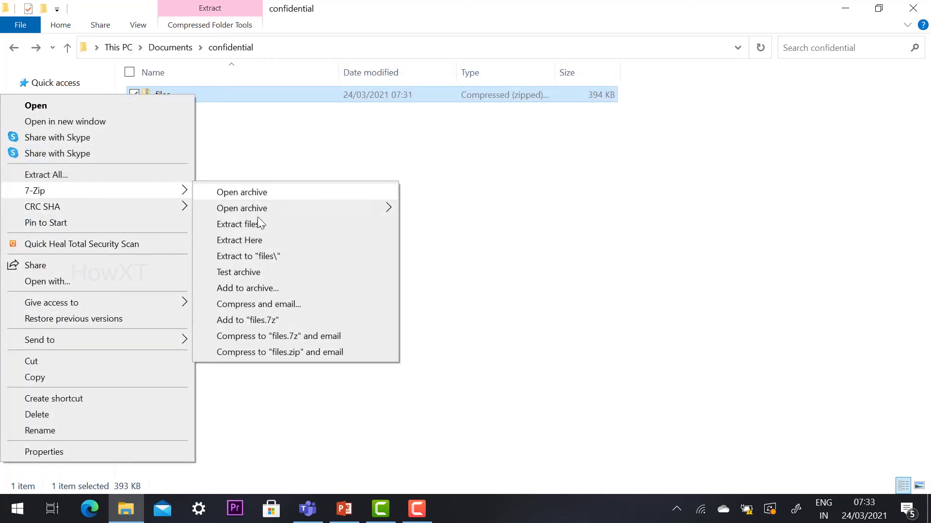
pyautogui.click(277, 245)
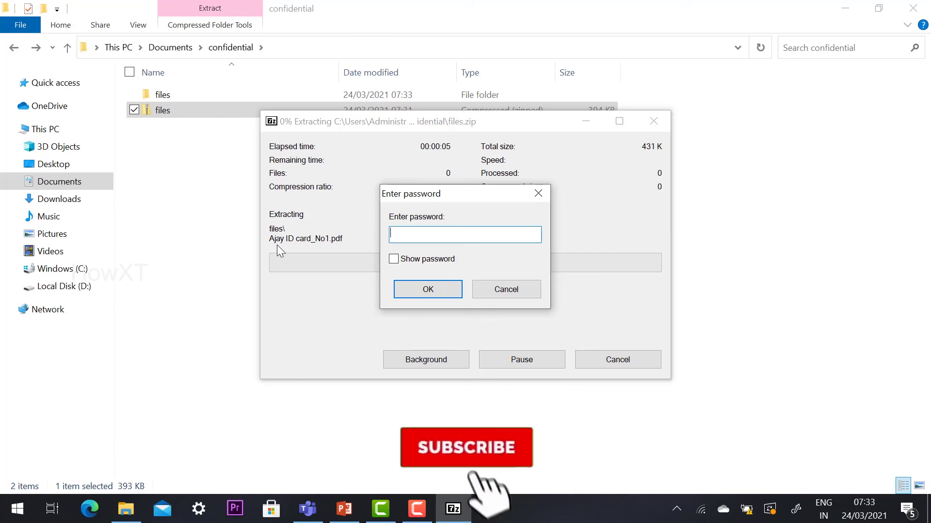
pyautogui.write('123')
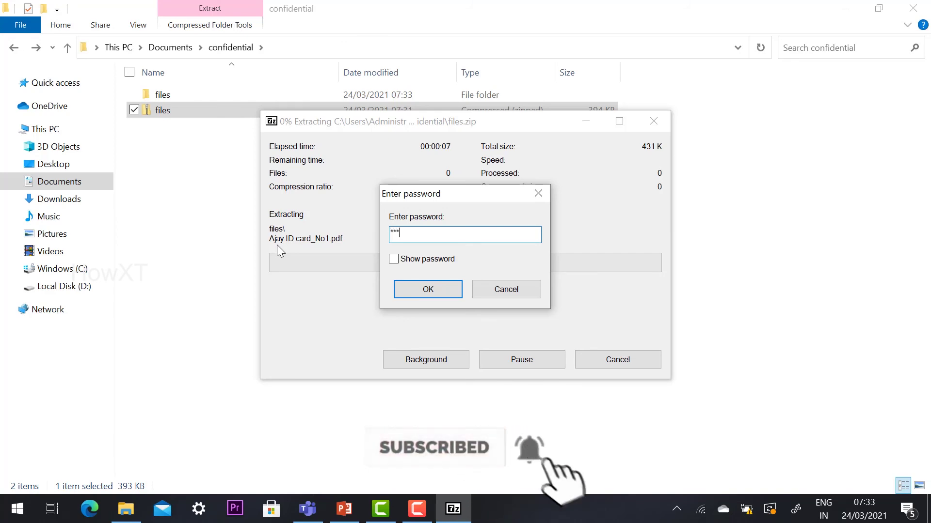
pyautogui.click(402, 286)
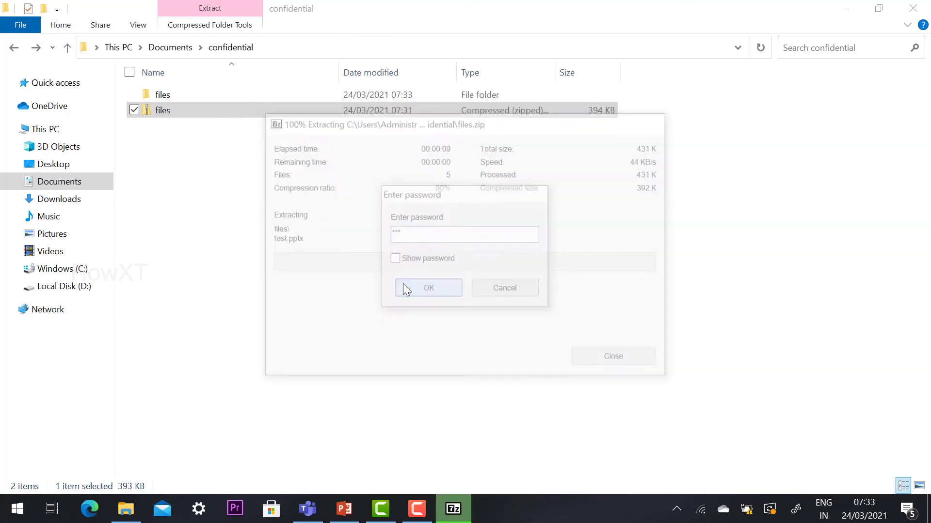
pyautogui.doubleClick(162, 94)
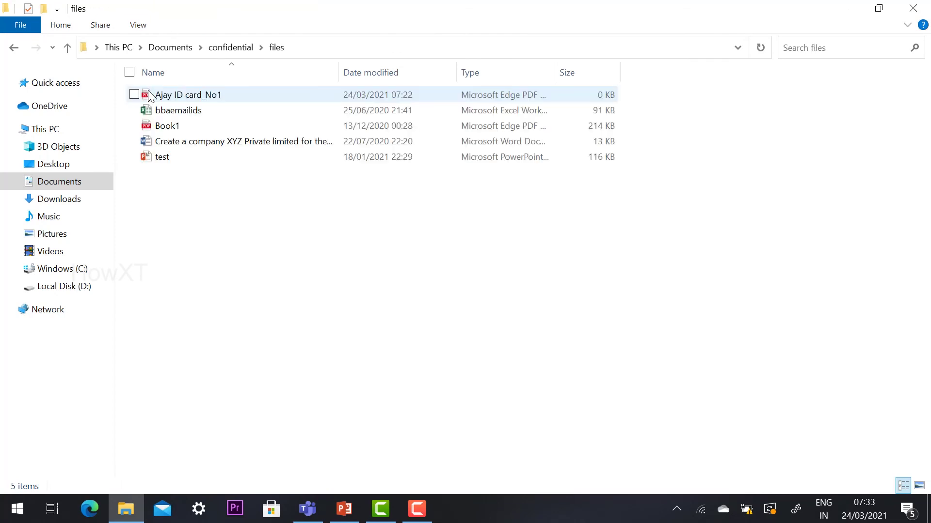
# Check the extracted bbaemailids workbook opens without a password, then return to confidential.
pyautogui.click(177, 113)
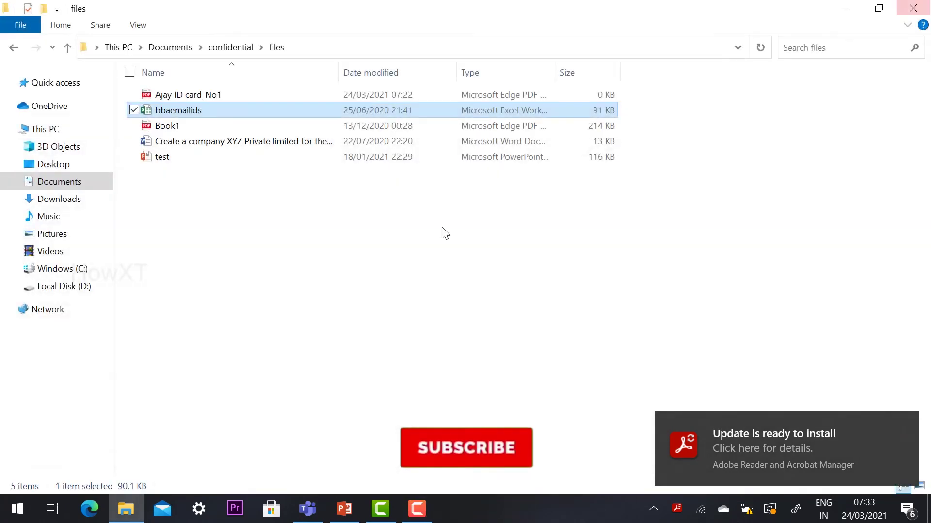
pyautogui.click(442, 233)
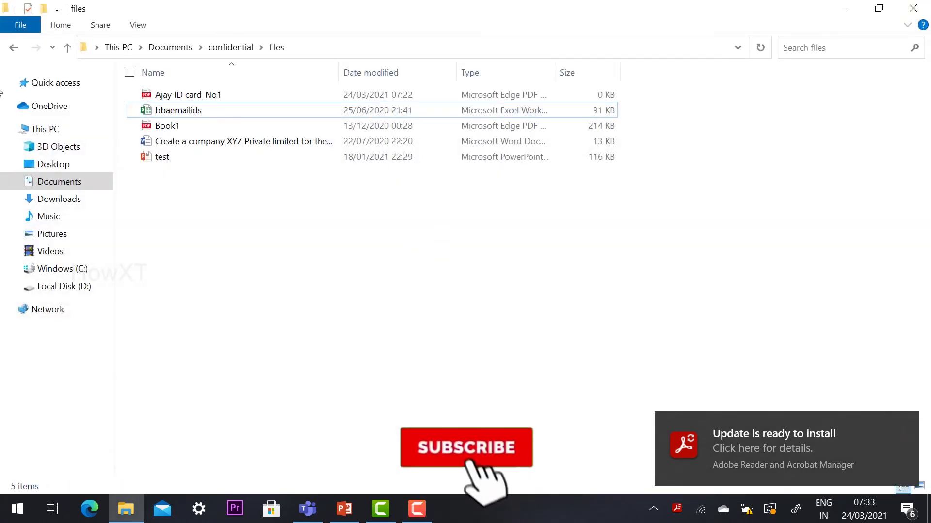
pyautogui.click(13, 47)
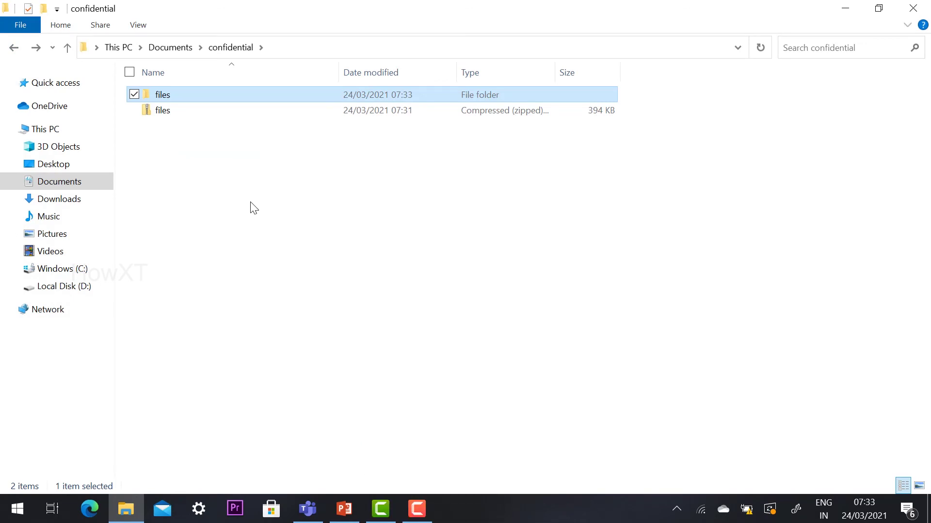
# Open Book1.pdf from the files zip in Edge, maximize it to view the exam marks table, then close it.
pyautogui.doubleClick(161, 112)
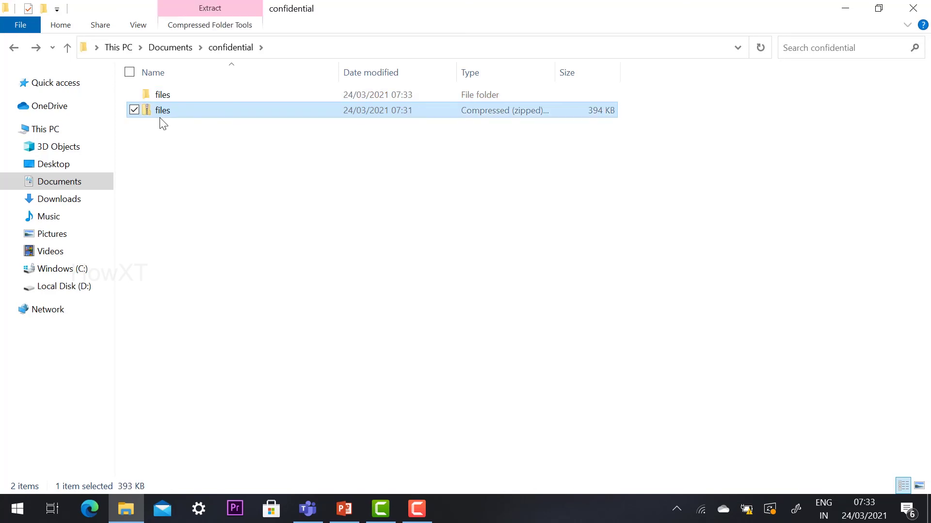
pyautogui.doubleClick(175, 97)
pyautogui.doubleClick(167, 127)
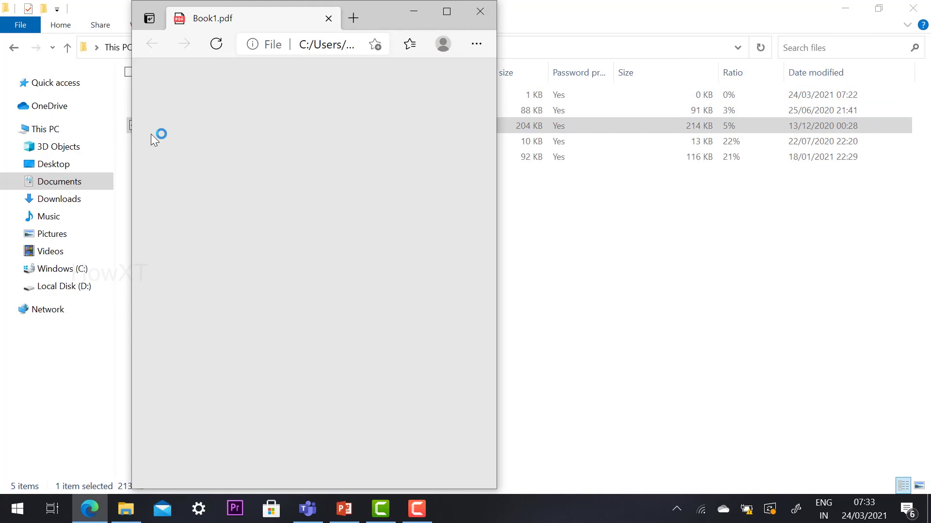
pyautogui.click(461, 12)
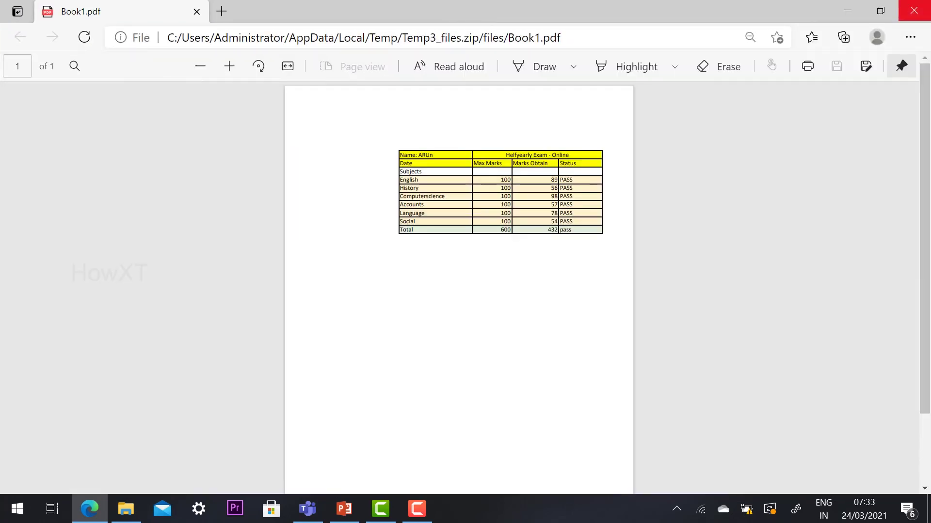
pyautogui.click(920, 6)
pyautogui.click(326, 246)
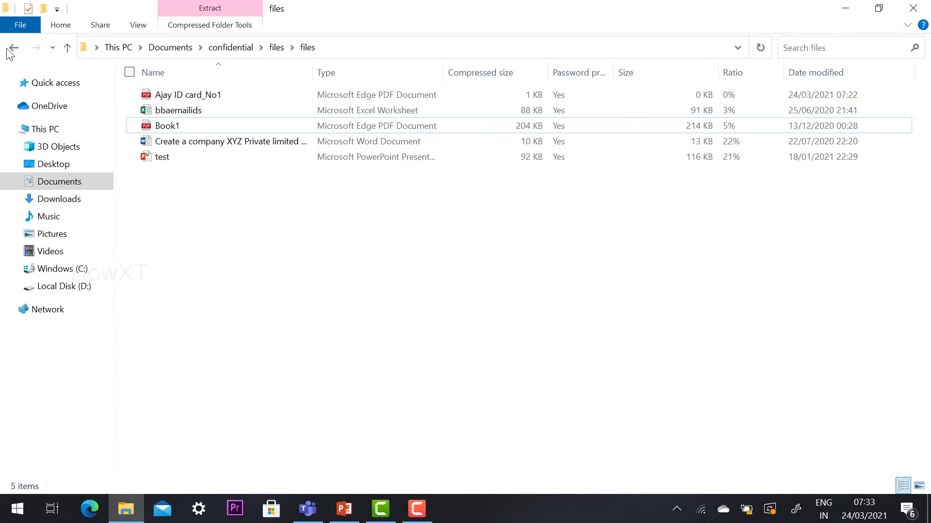